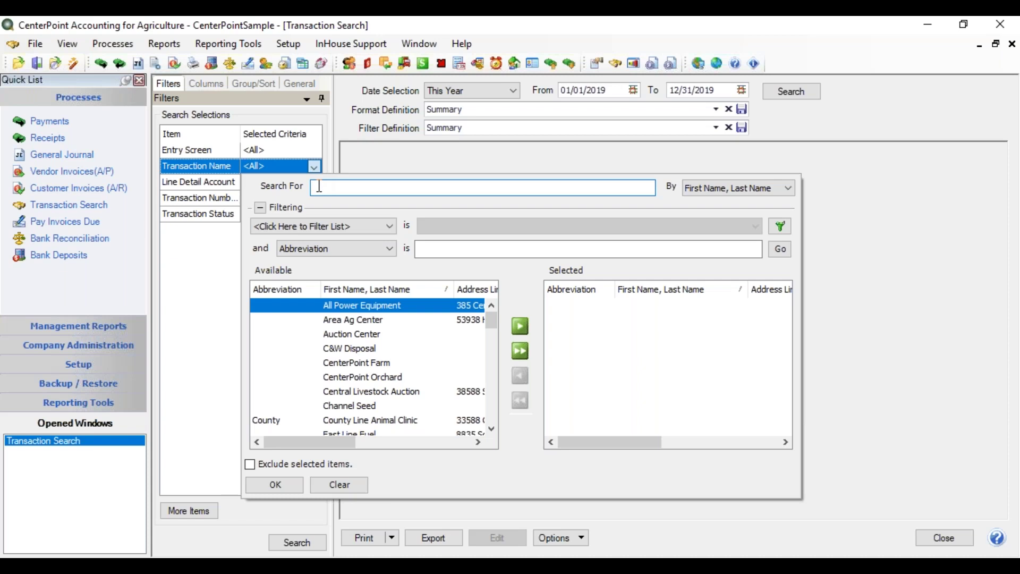
- Restrict the transaction name filter to the customer abbreviated SM and run the search for this year
key("Tab")
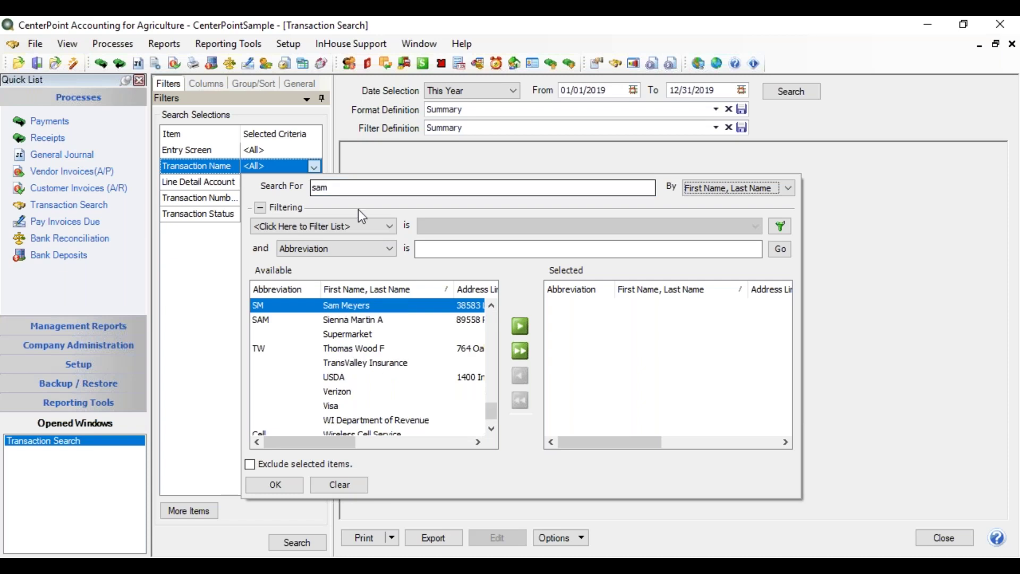
left_click(520, 325)
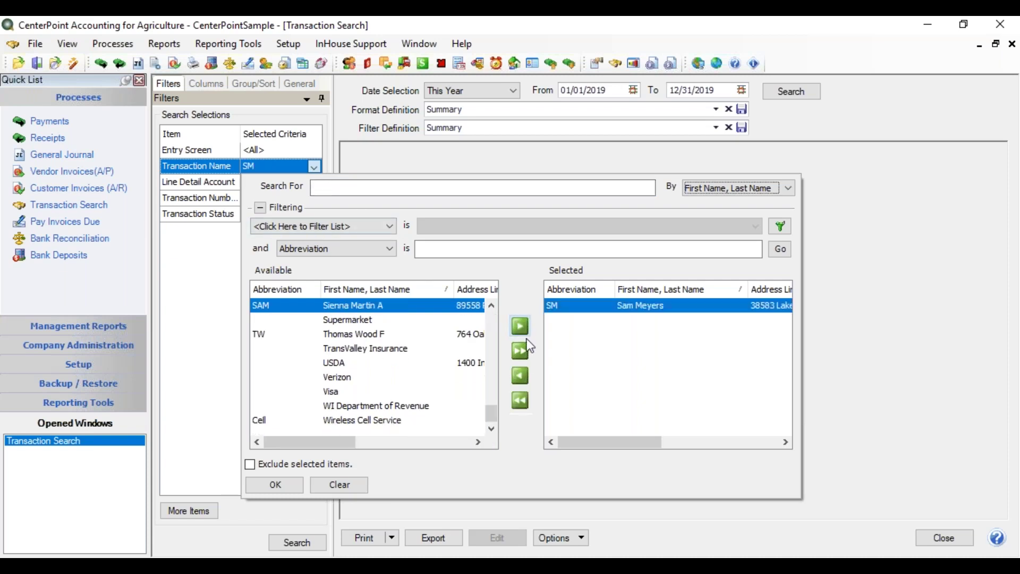
left_click(274, 484)
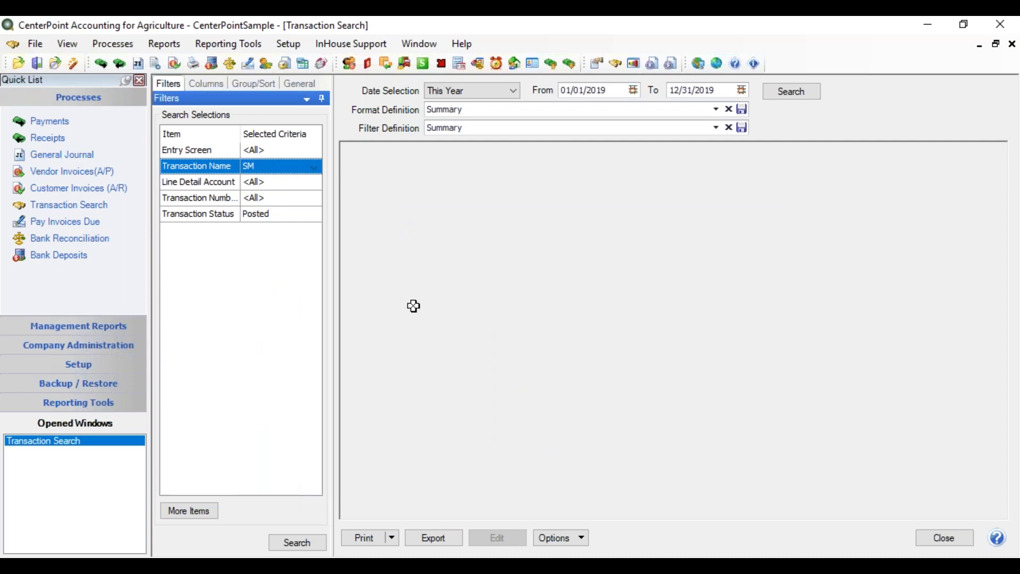
left_click(795, 95)
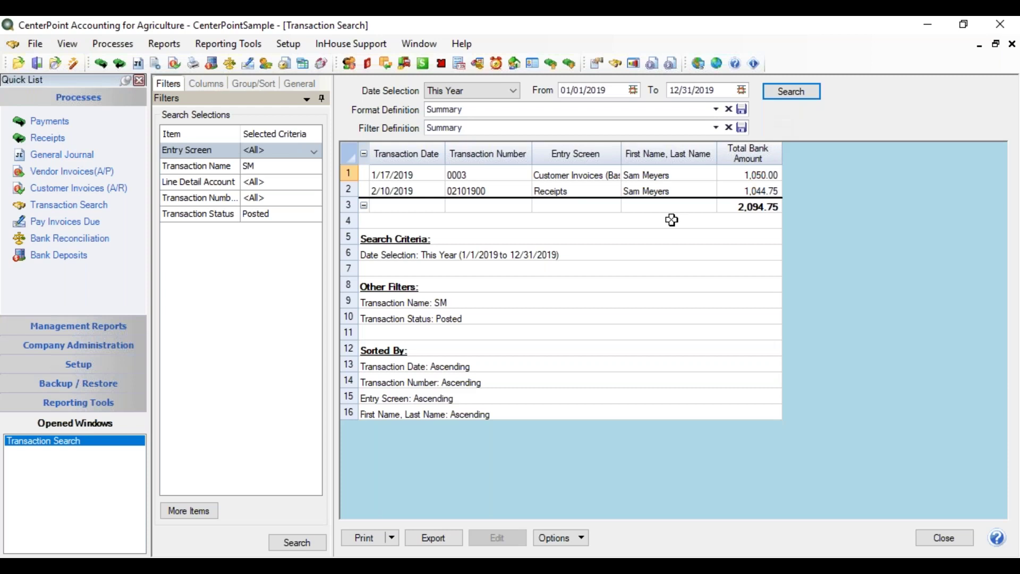
- Open the customer invoice dated 1/17/2019 from the search results, review it, and close it
left_click(588, 175)
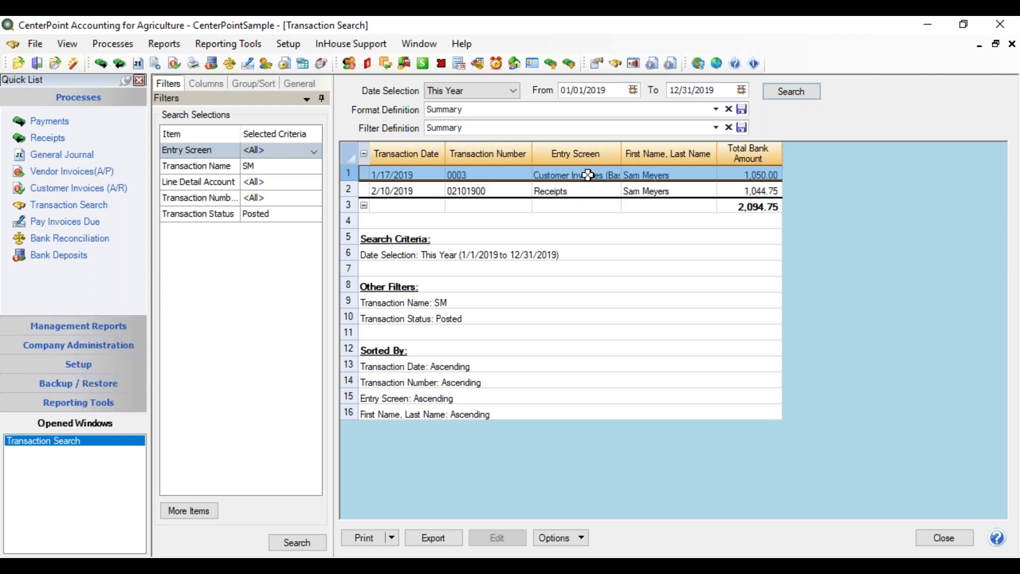
double_click(588, 175)
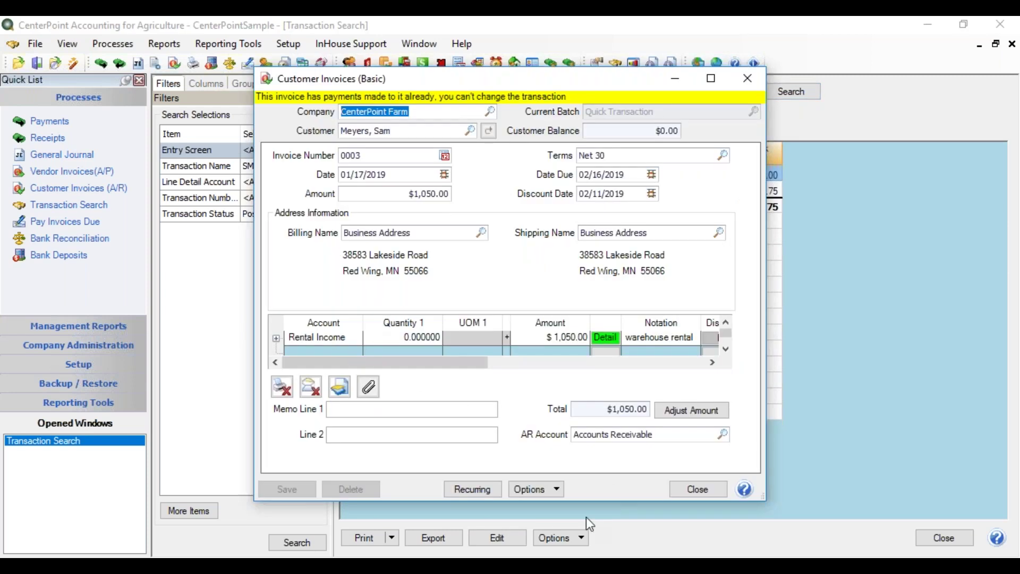
left_click(687, 493)
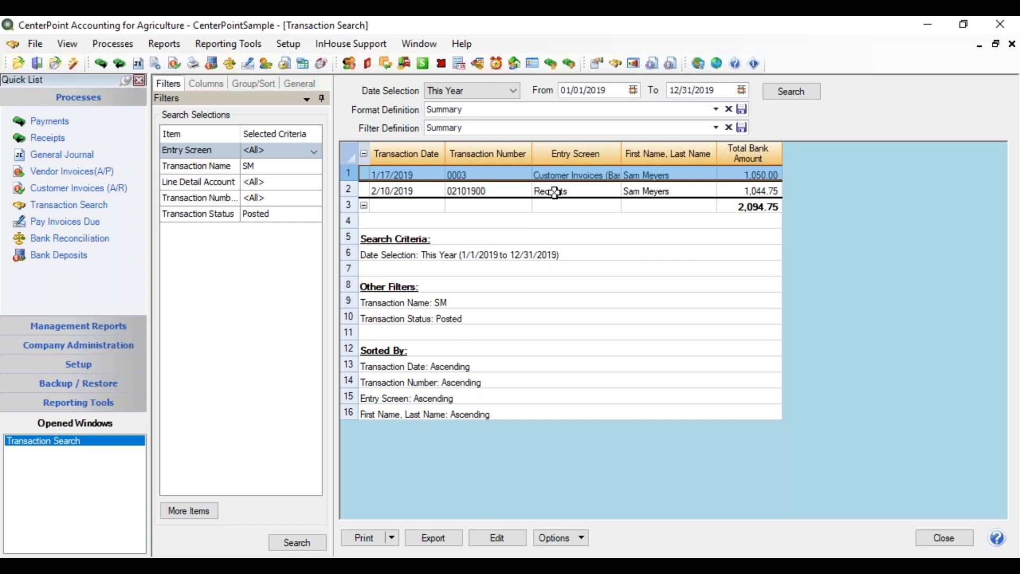
- Open the 2/10/2019 receipt from the search results and expand the posting detail of its Accounts Receivable line
left_click(555, 192)
double_click(555, 192)
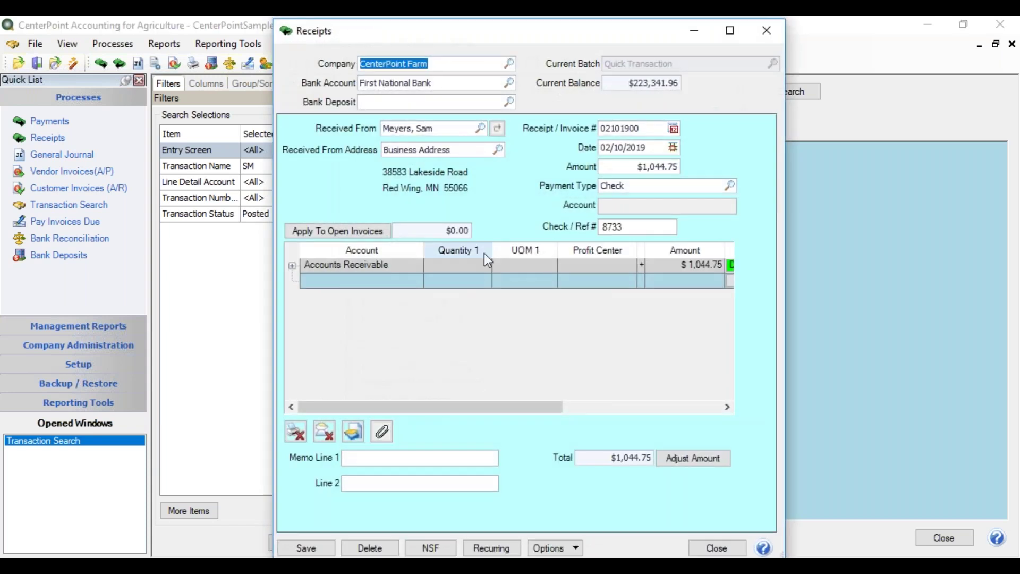
left_click(293, 265)
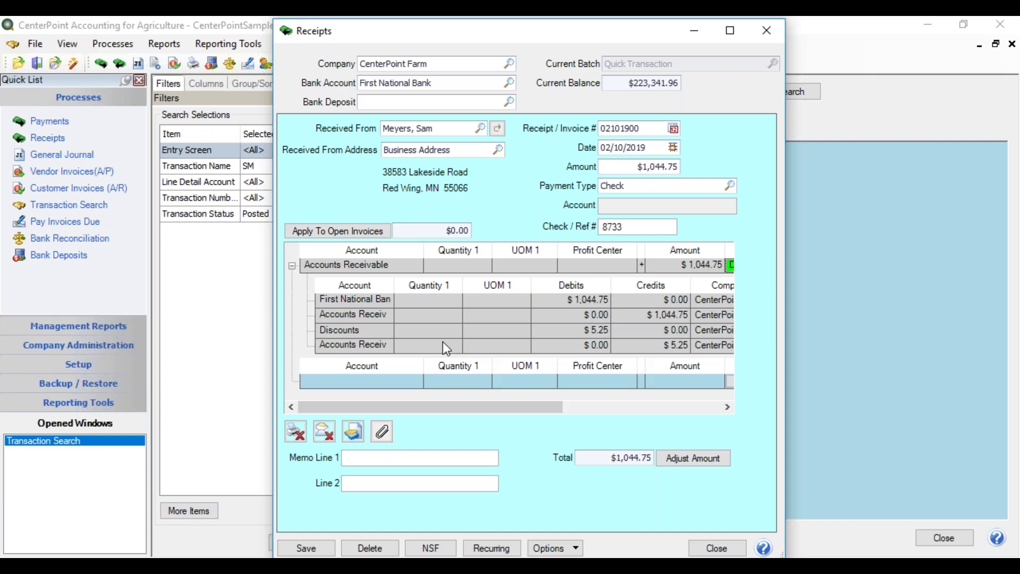
- Post a non-sufficient funds receipt dated 02/13/2019 with a $25.00 NSF charge to the Other Income account, keeping Accounts Receivable
left_click(432, 549)
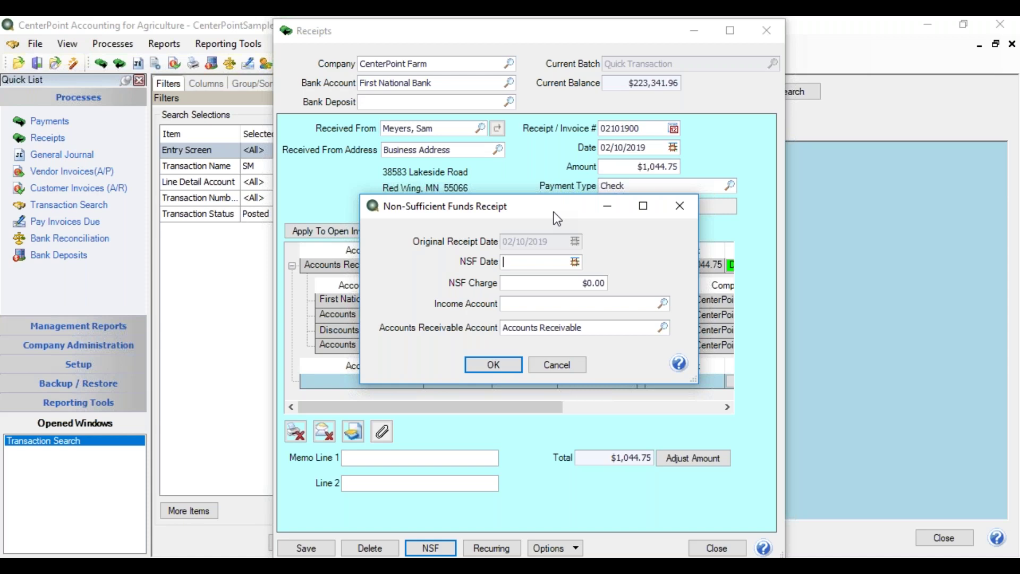
type("02/")
type("13")
key("Tab")
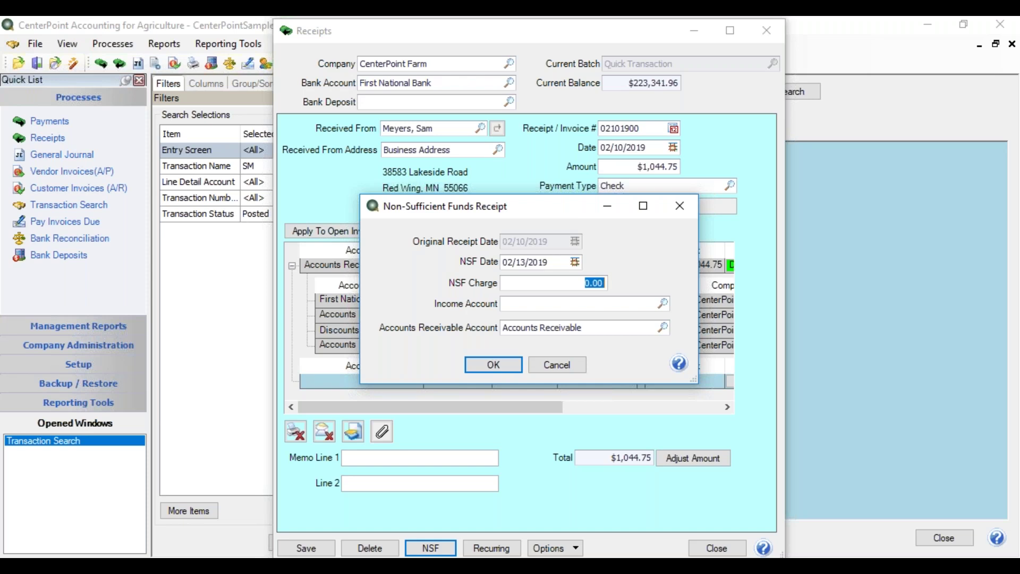
type("25.00")
key("Tab")
type("other income")
key("Tab")
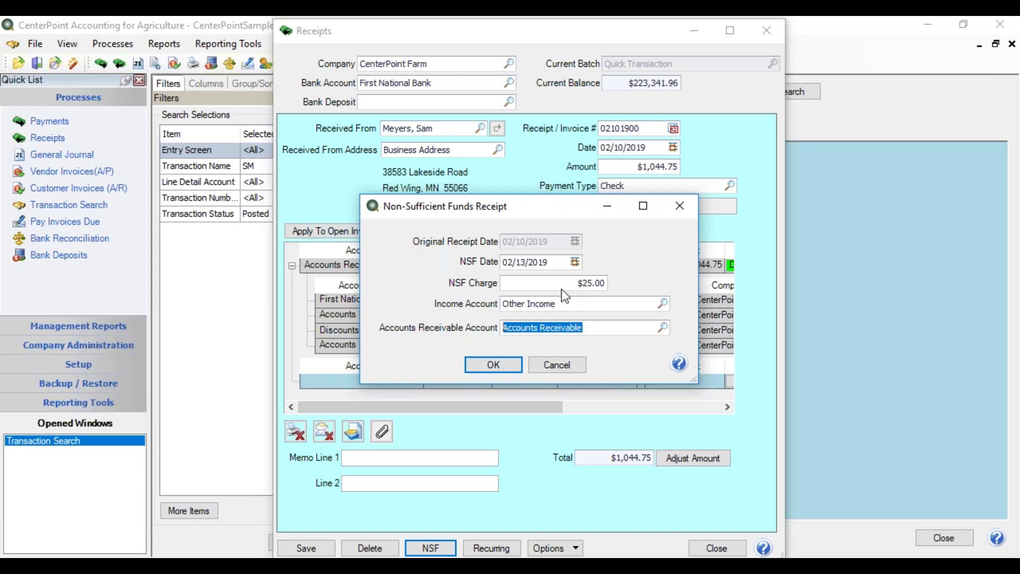
left_click(492, 364)
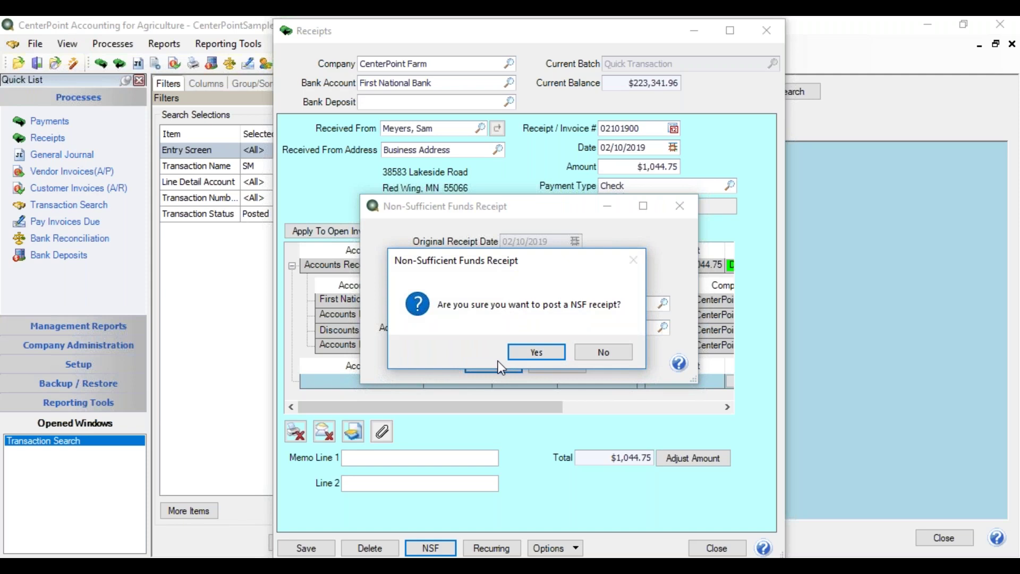
left_click(537, 353)
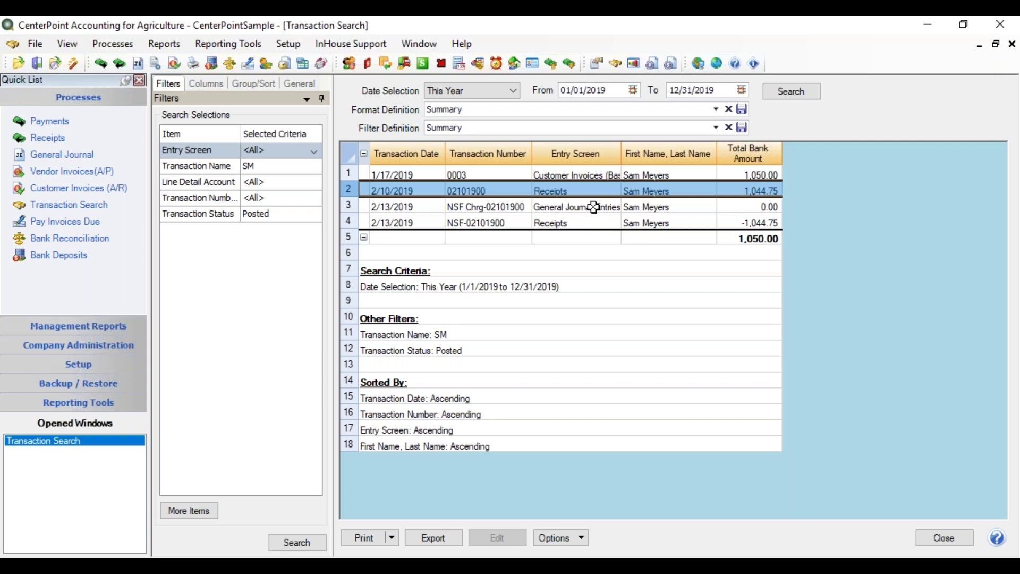
- Review the NSF charge's general journal entry, including the offsetting detail of its Other Income line, and close it
left_click(593, 207)
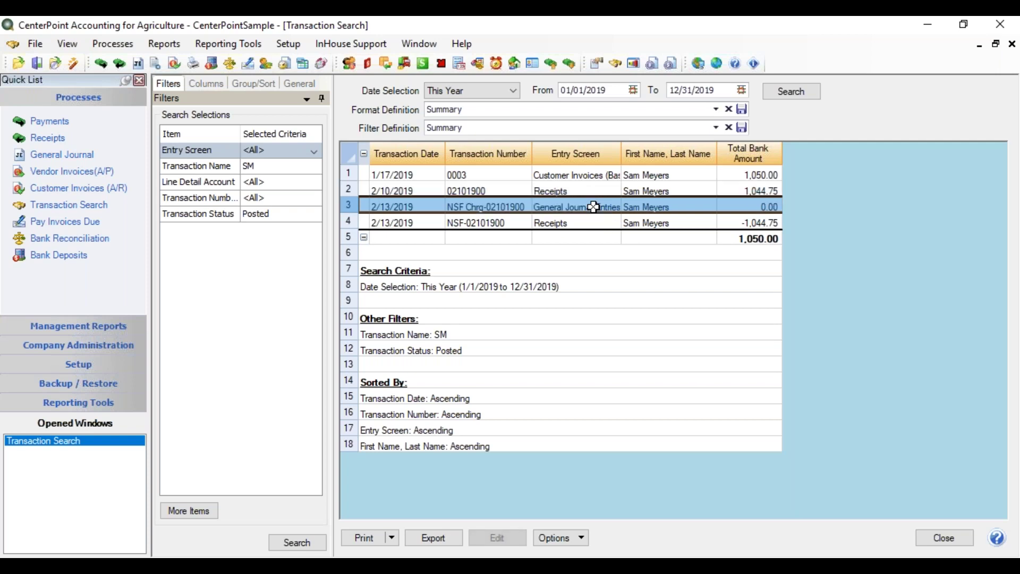
double_click(593, 207)
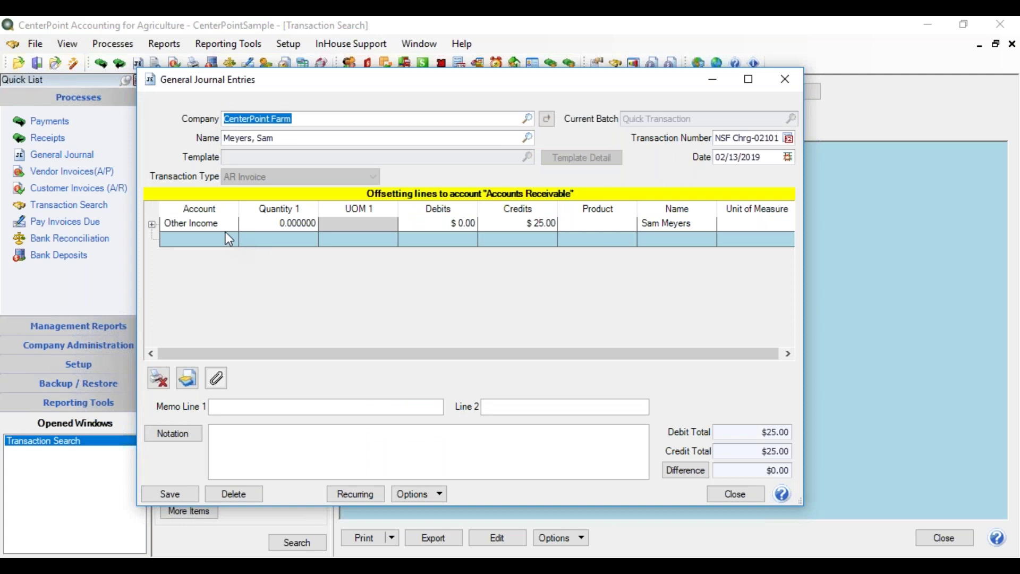
left_click(152, 224)
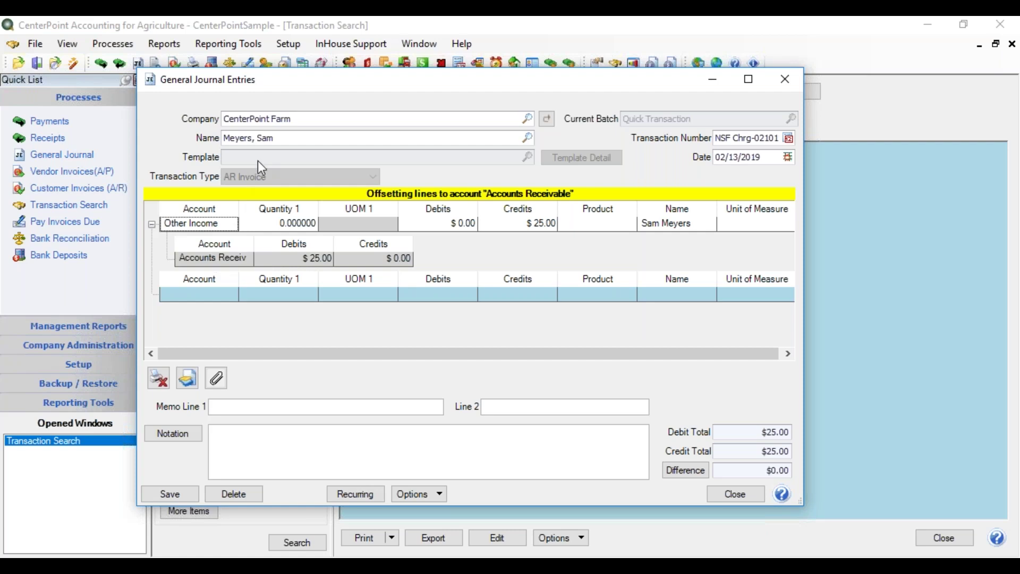
left_click(709, 495)
- Review the reversing NSF receipt dated 2/13/2019 with its Accounts Receivable posting detail expanded, and close it
left_click(568, 224)
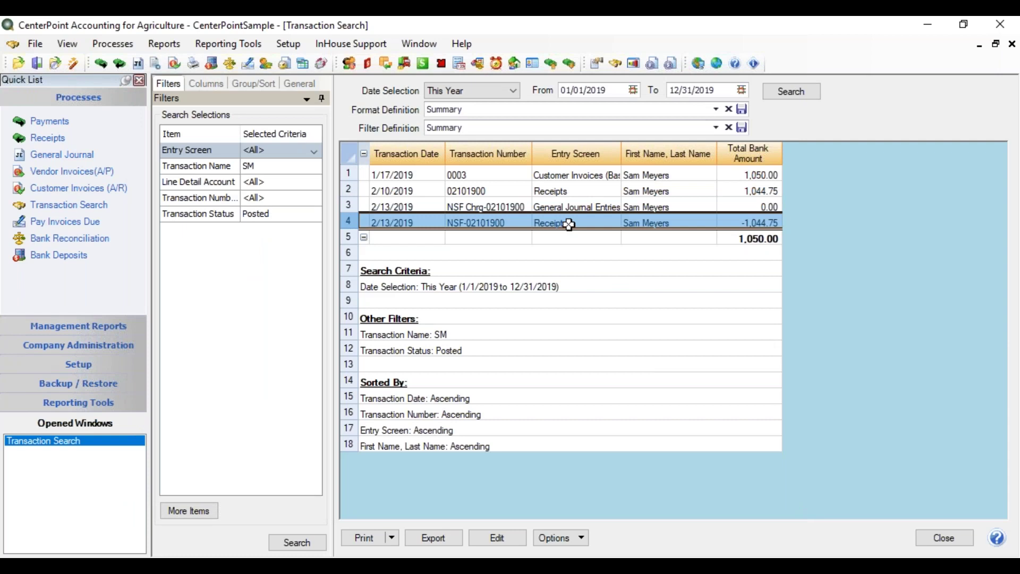
double_click(569, 223)
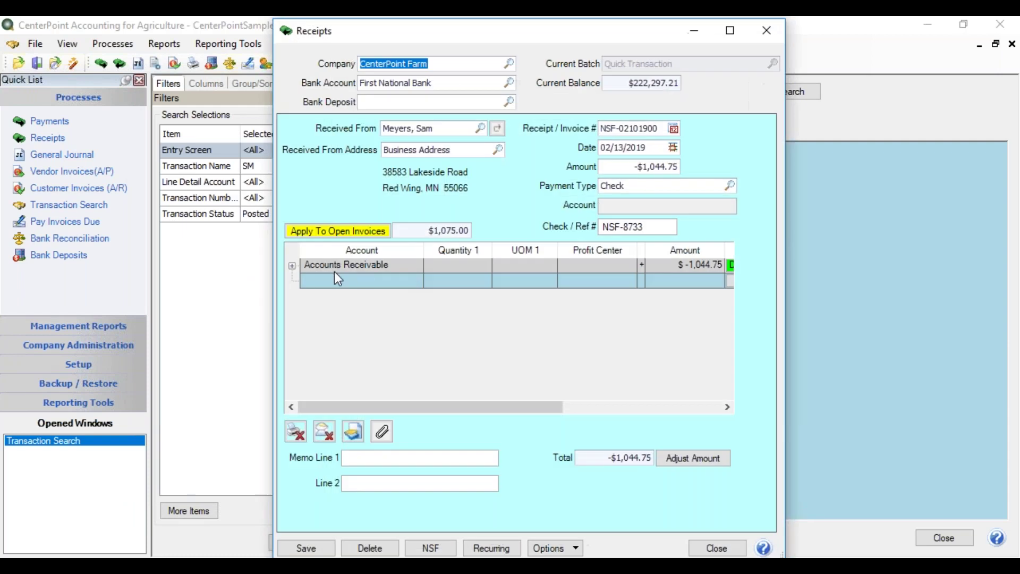
left_click(293, 265)
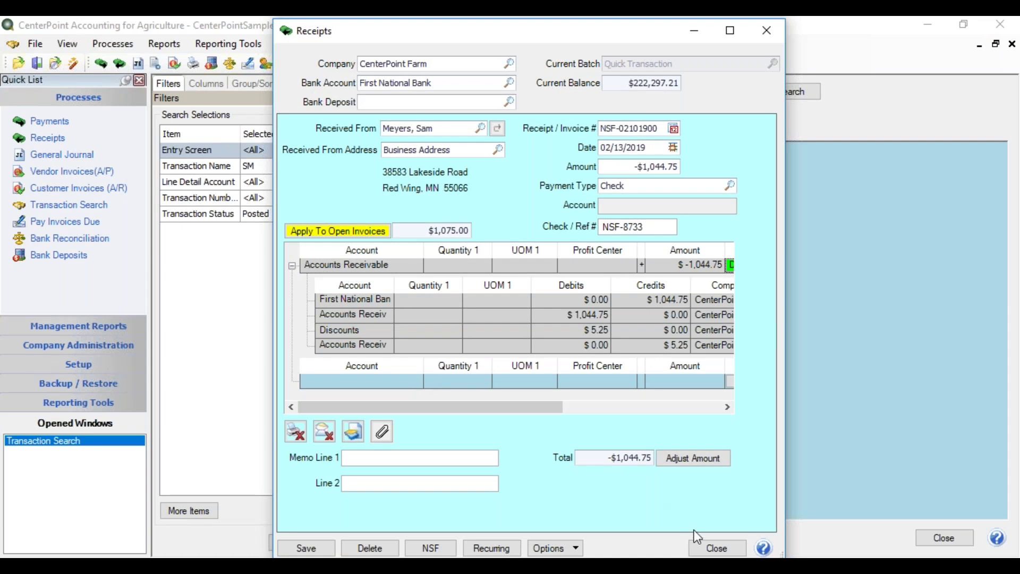
left_click(712, 548)
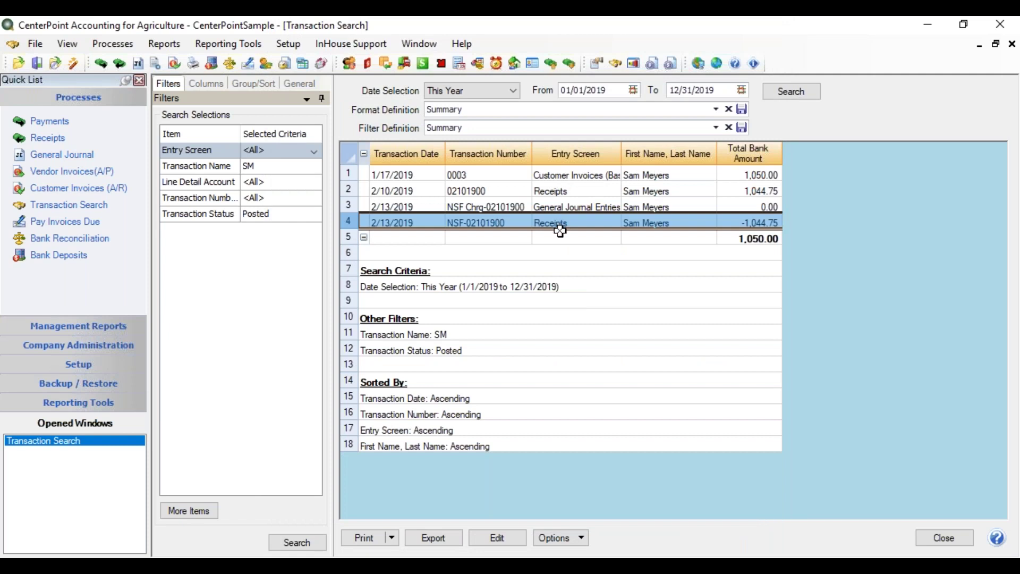
- Start a new receipt with the same customer as payer and review the open invoices available for payment
left_click(58, 141)
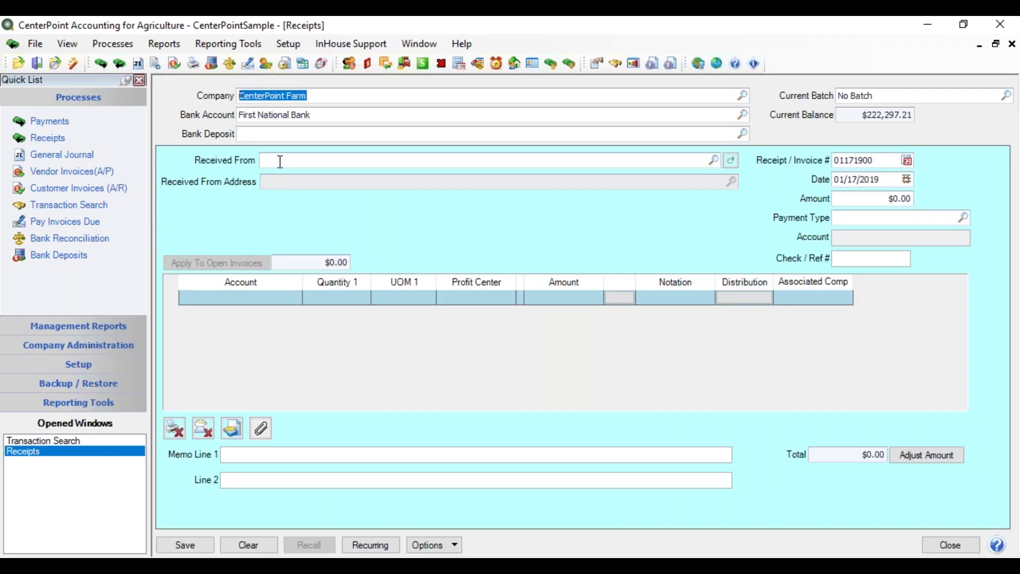
left_click(281, 162)
type("sam")
key("Tab")
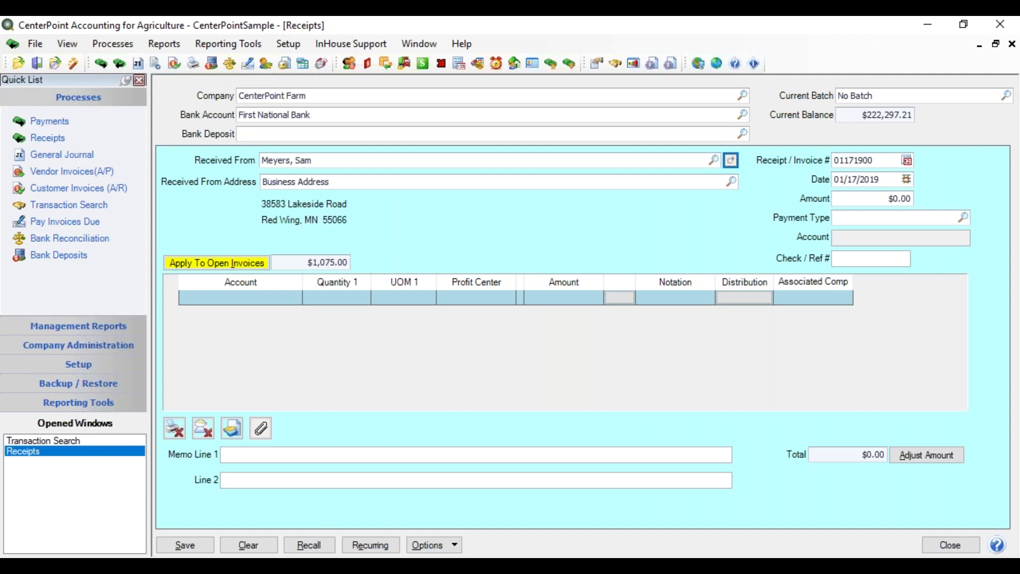
left_click(226, 264)
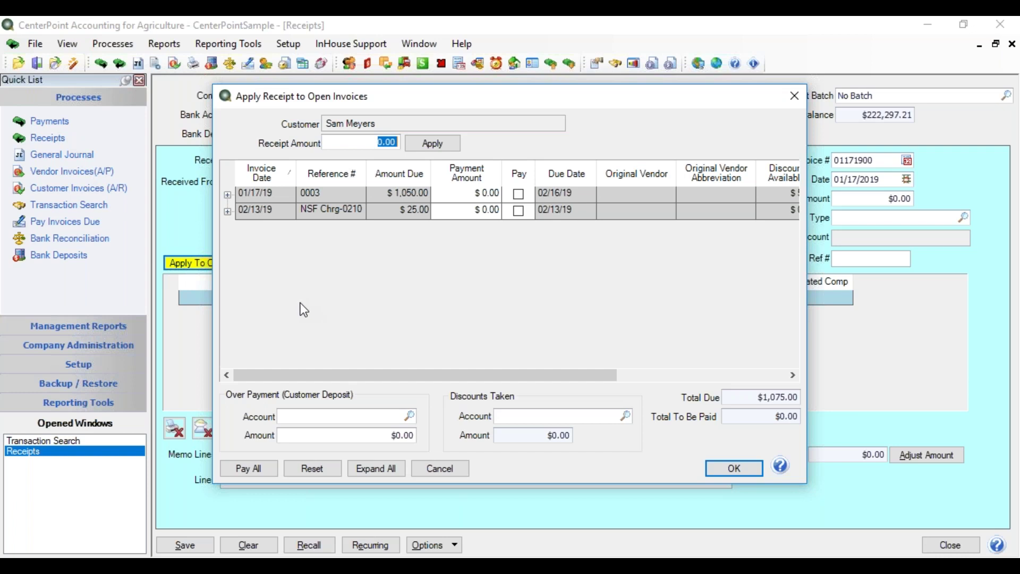
left_click(717, 474)
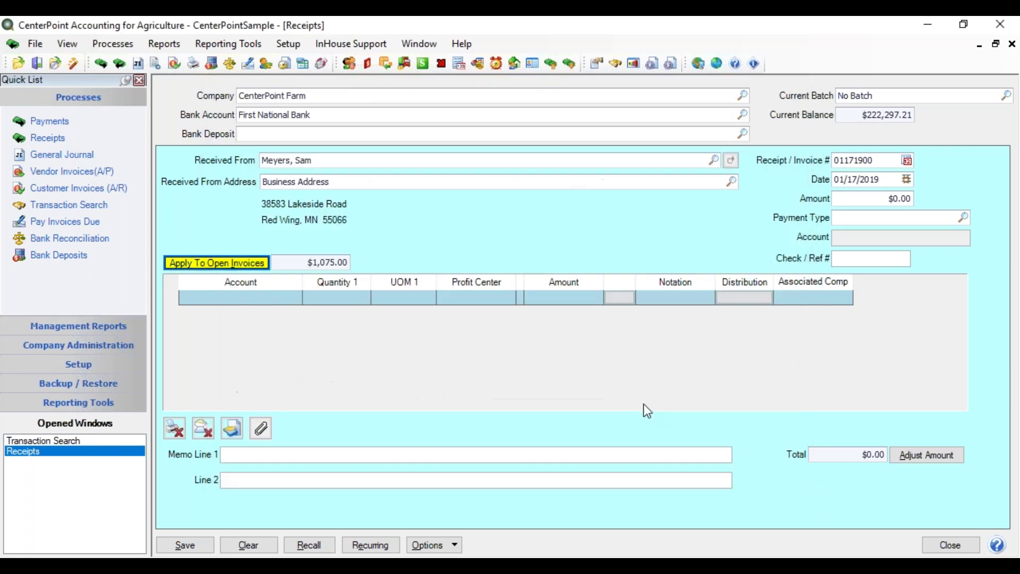